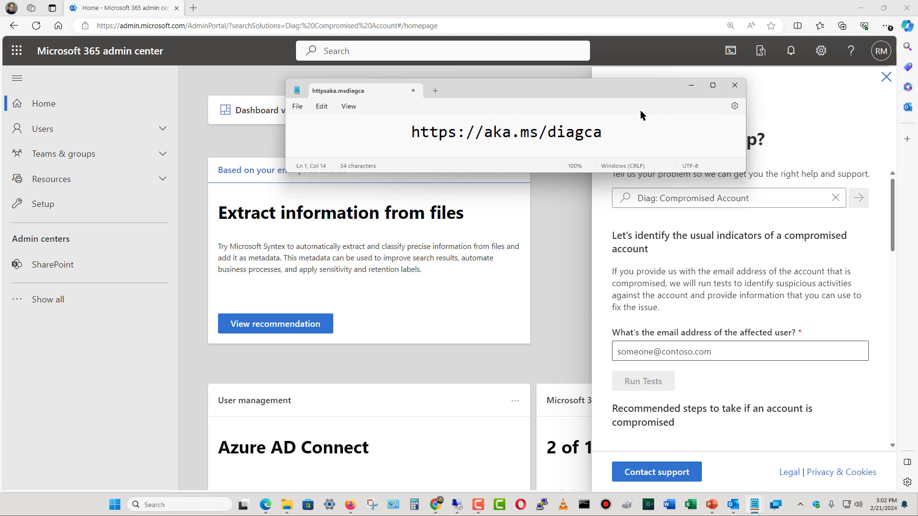
Minimize Notepad to reveal the Diag: Compromised Account help panel
click(691, 89)
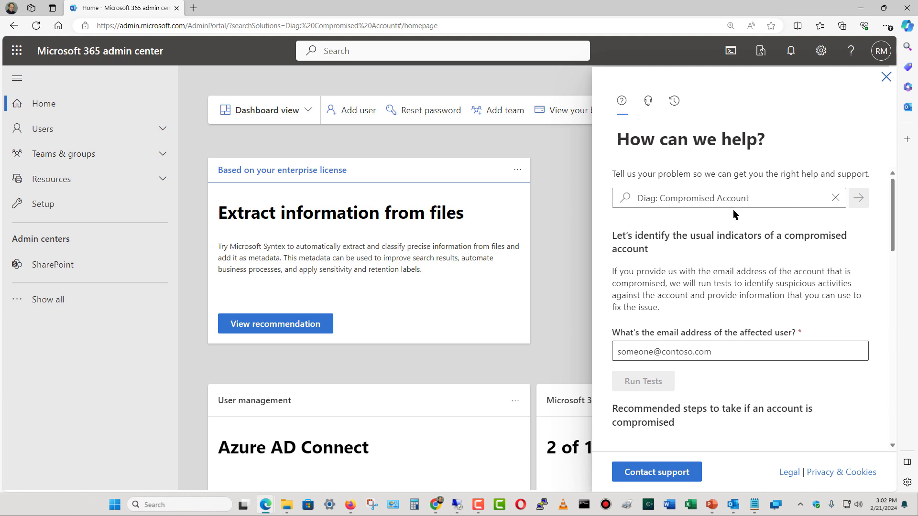
Paste the affected user's e-mail into the Compromised Account diagnostic and run its tests
click(691, 204)
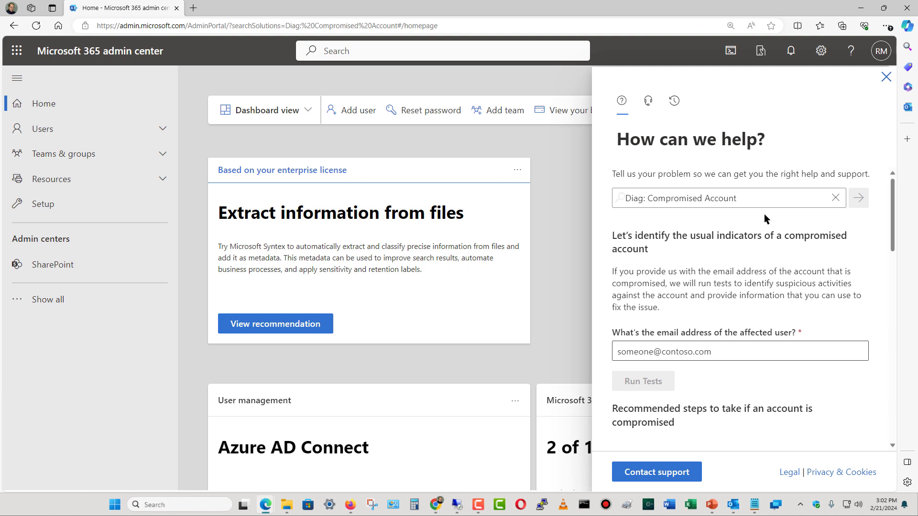
scroll(758, 352, down, 3)
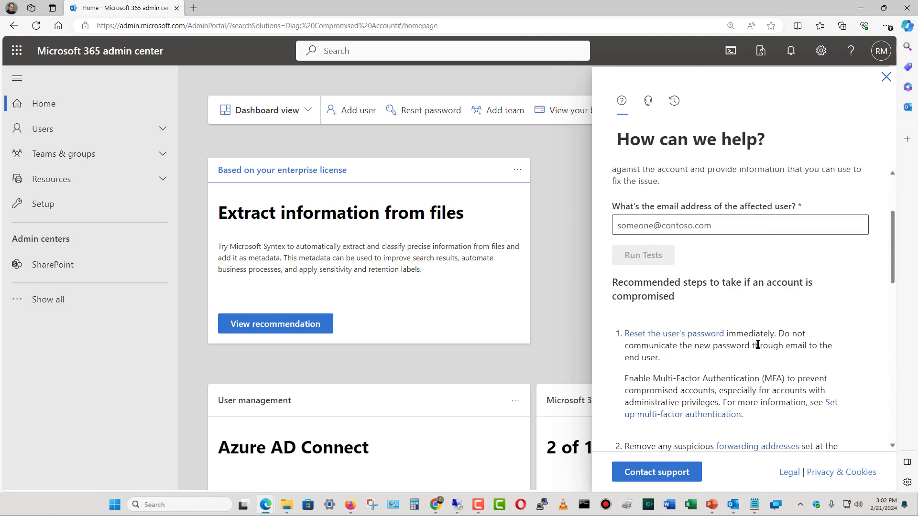
click(741, 223)
key(ctrl+v)
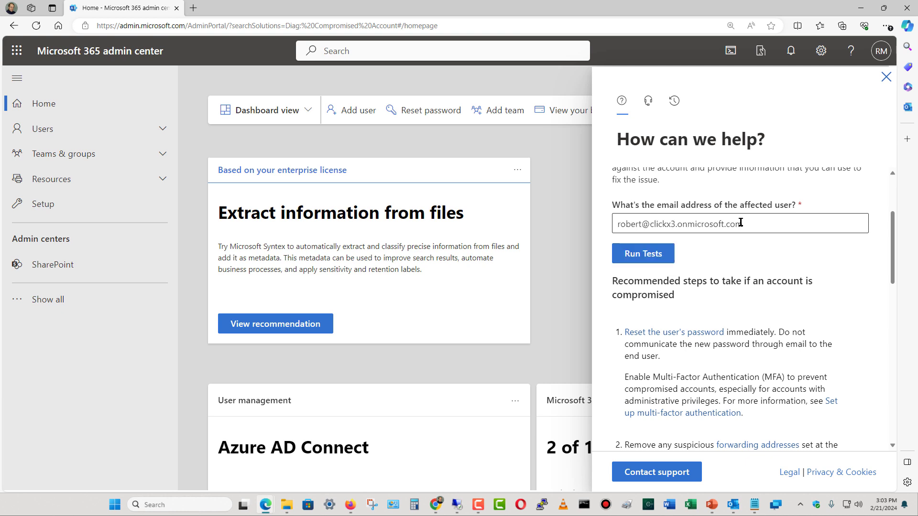
click(643, 254)
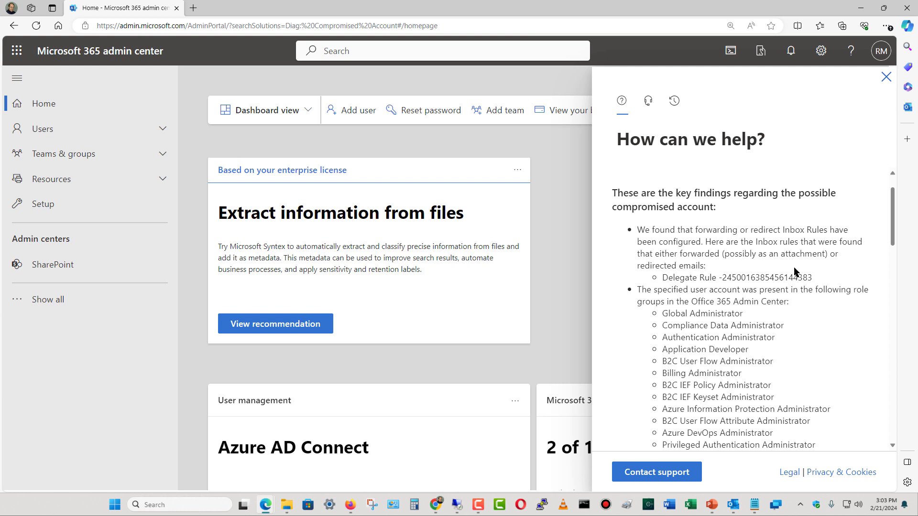
scroll(798, 279, down, 1)
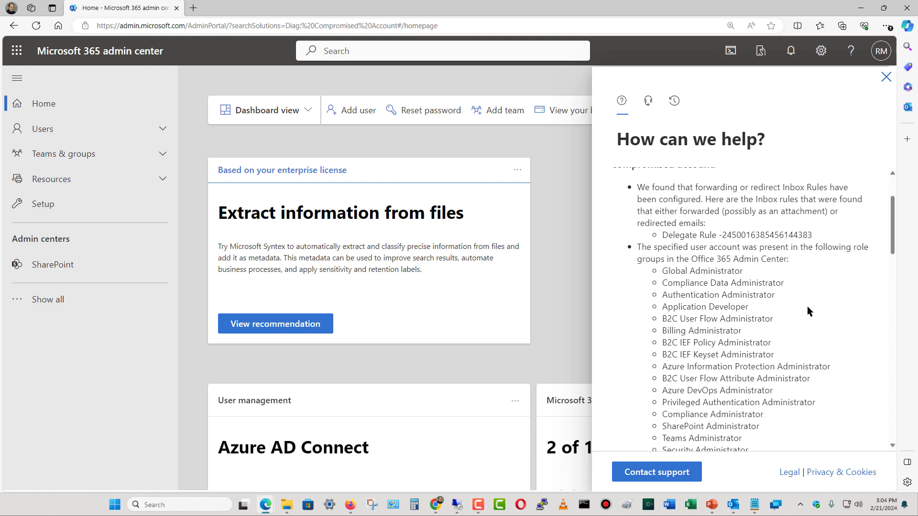
scroll(807, 306, down, 1)
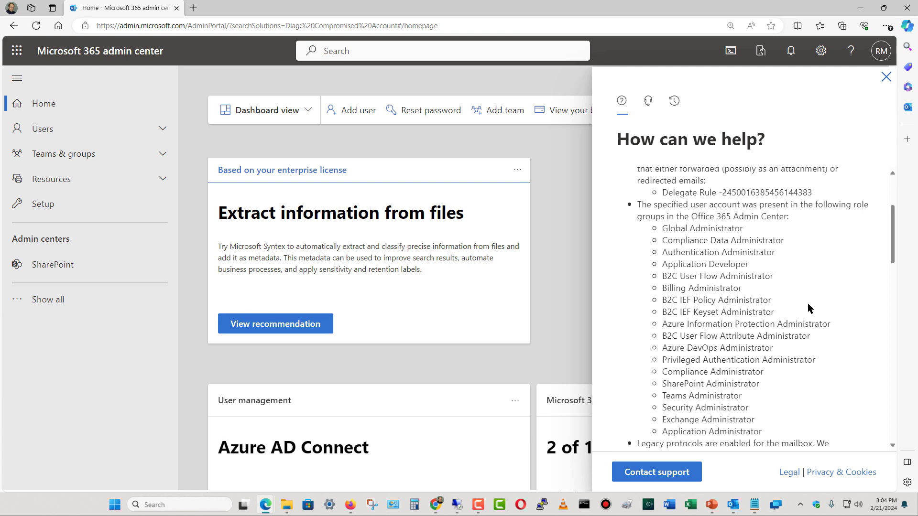
scroll(808, 309, down, 1)
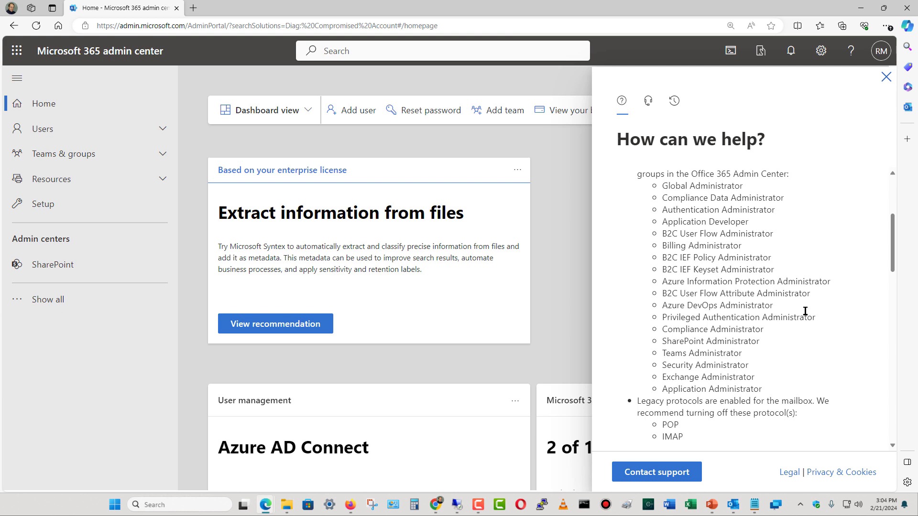
scroll(807, 313, down, 1)
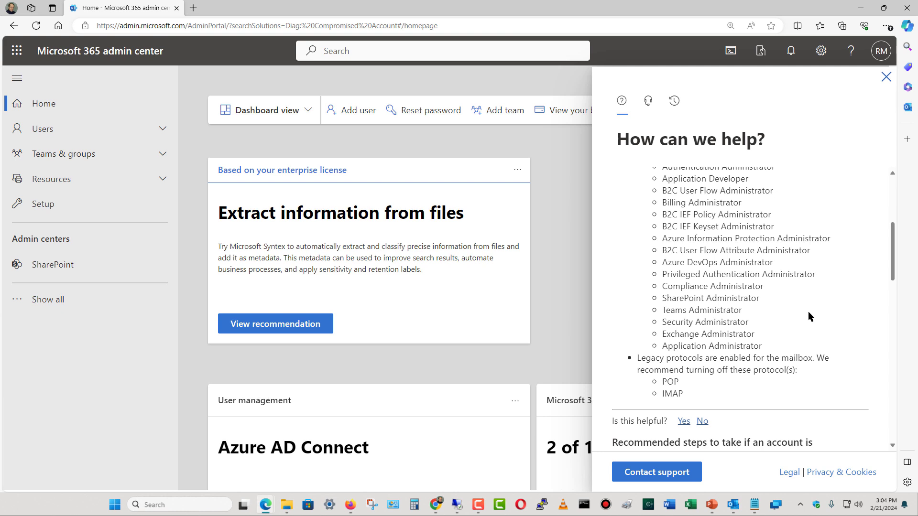
scroll(807, 315, down, 3)
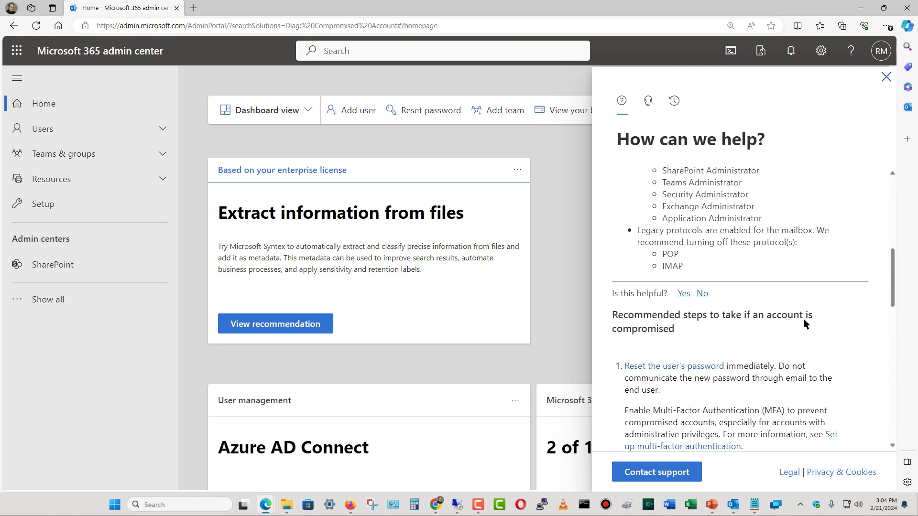
Scroll the recommended steps and switch to the second admin center tab's home dashboard
scroll(804, 324, down, 4)
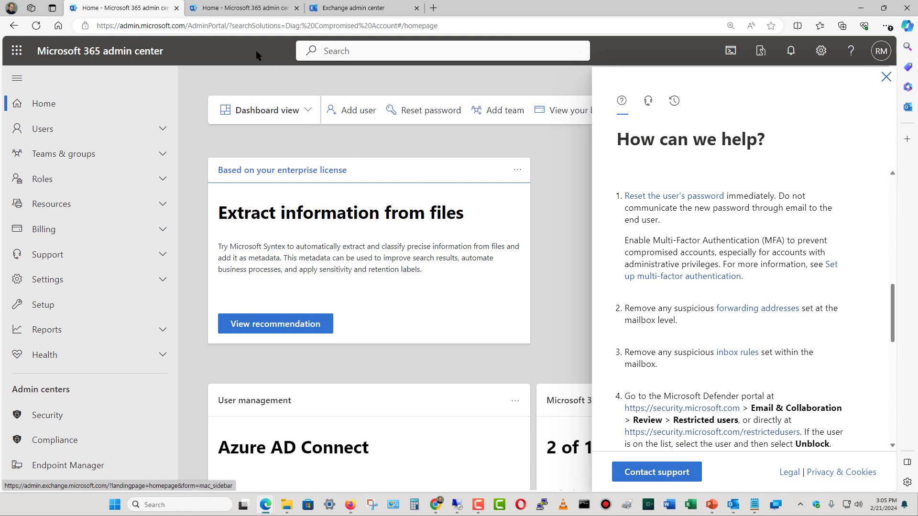
click(228, 9)
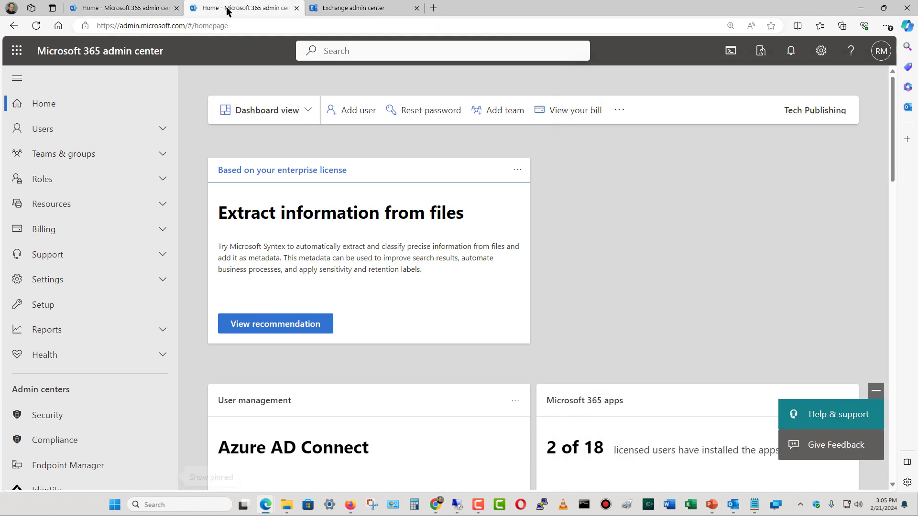
Open the affected user's details from Active users, then open and close the Change password page
click(162, 129)
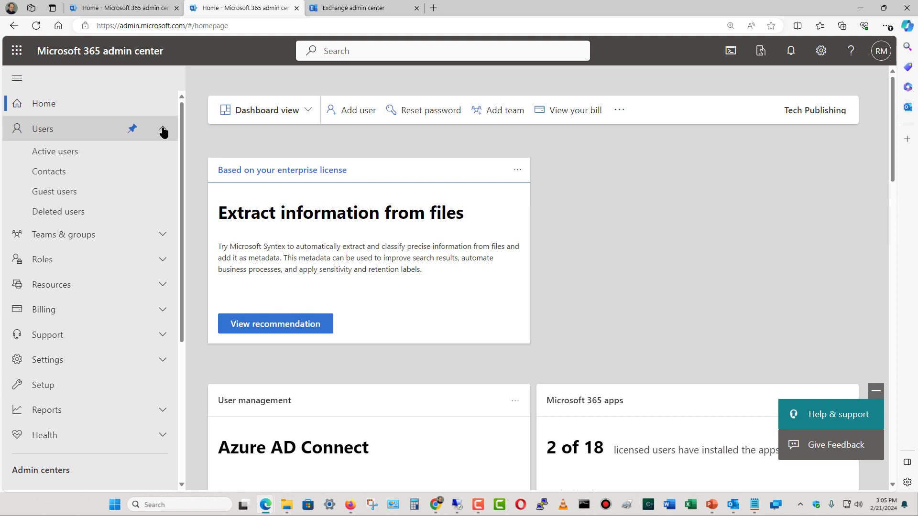
click(68, 154)
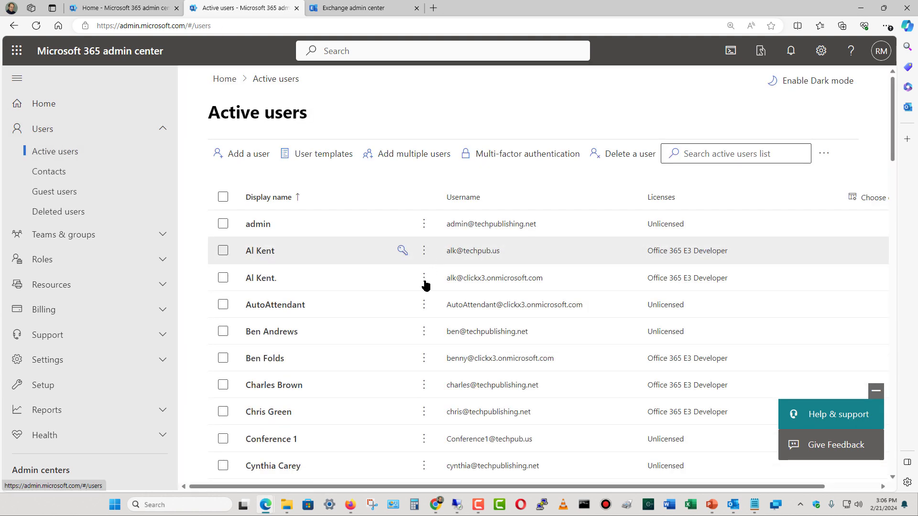
scroll(401, 296, down, 3)
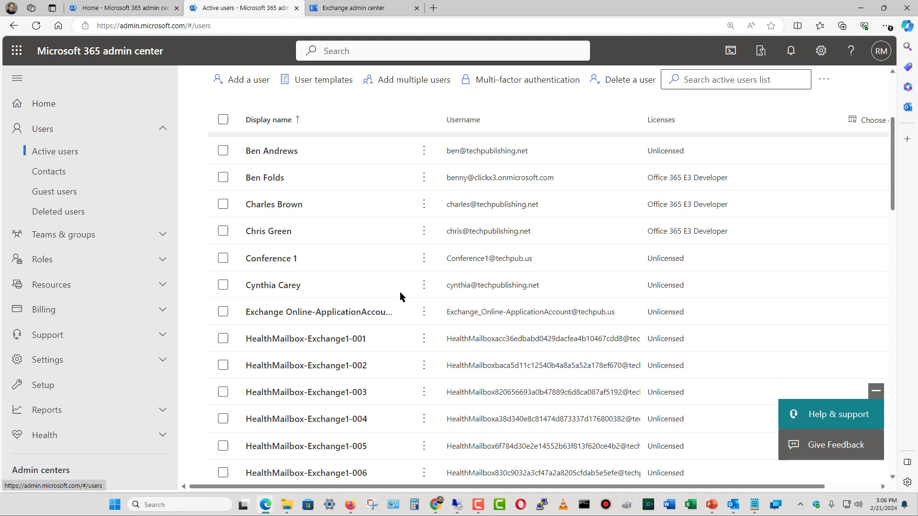
scroll(401, 297, down, 6)
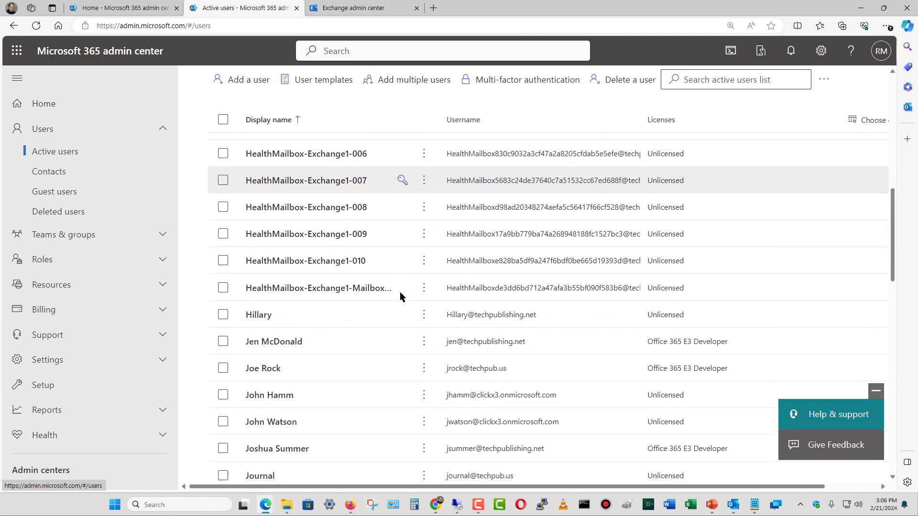
scroll(401, 297, down, 8)
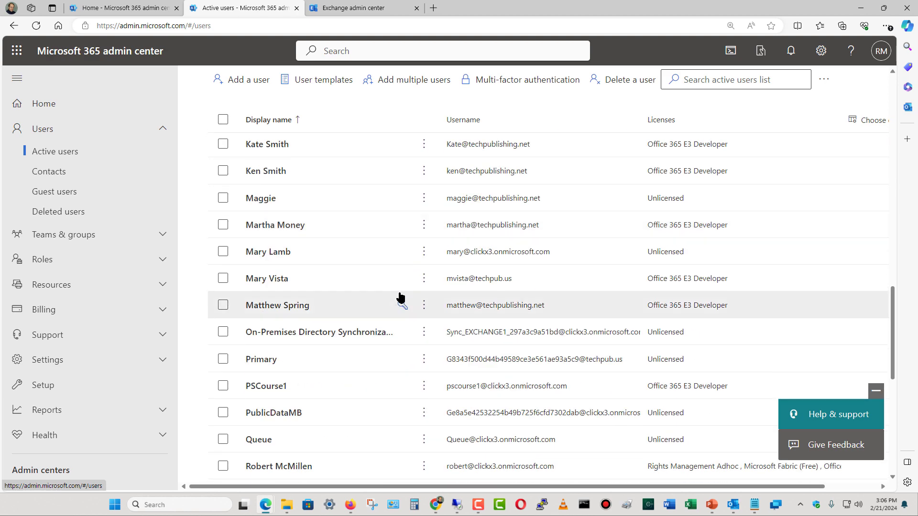
scroll(400, 293, down, 3)
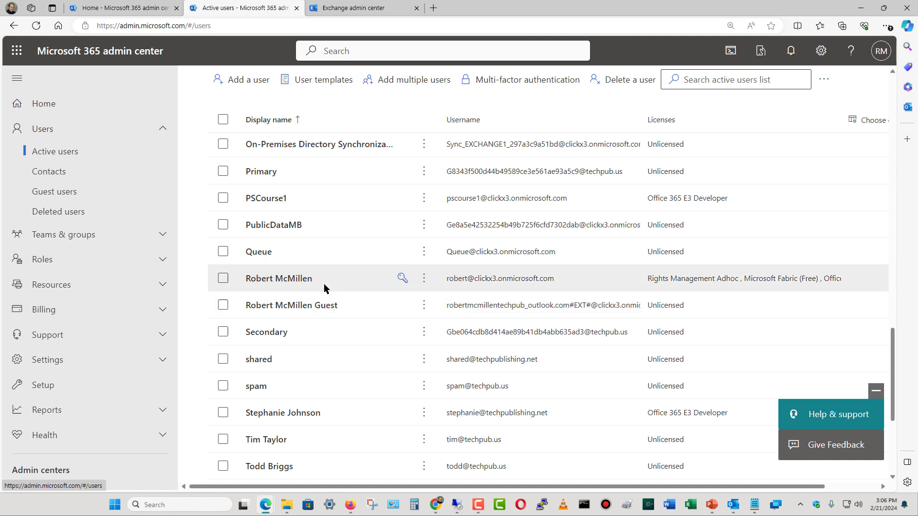
click(301, 282)
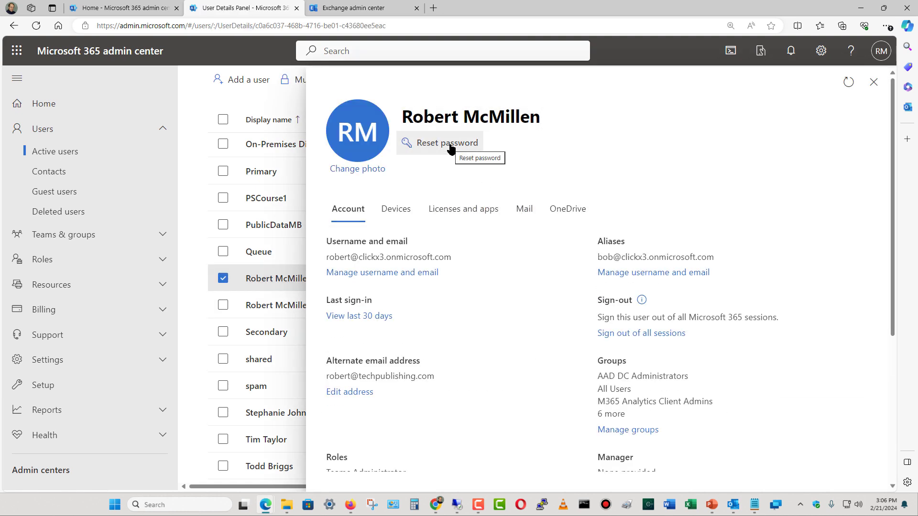
click(450, 146)
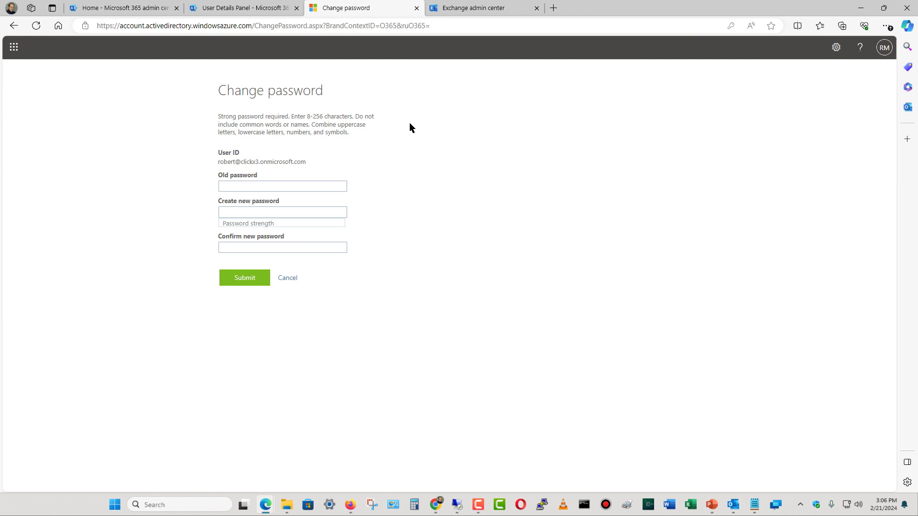
click(416, 9)
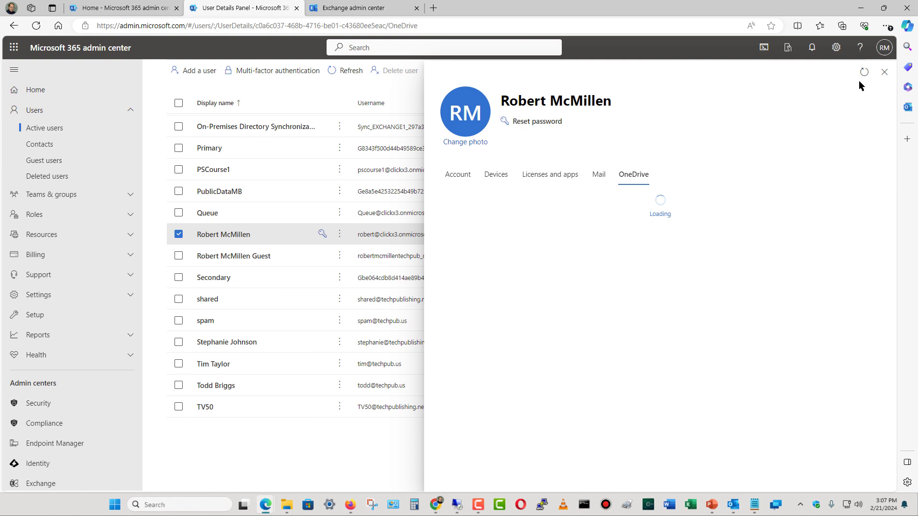
Return to the help tab's recovery steps, then switch to the Exchange Mailboxes list of 19 items
key(ctrl+shift+Tab)
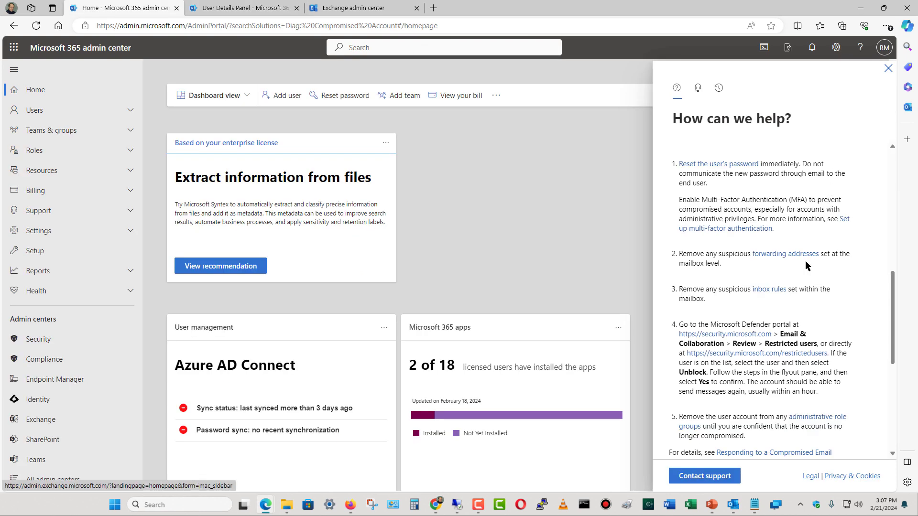
scroll(806, 266, down, 2)
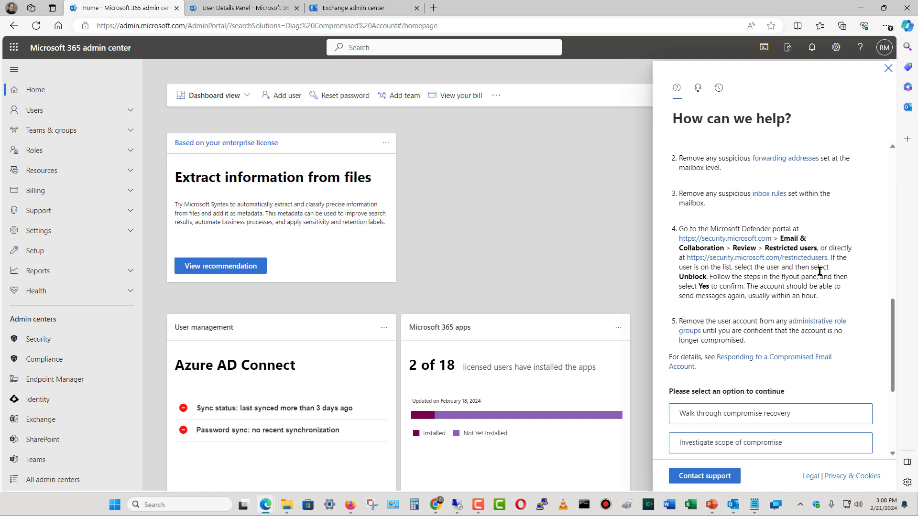
click(352, 16)
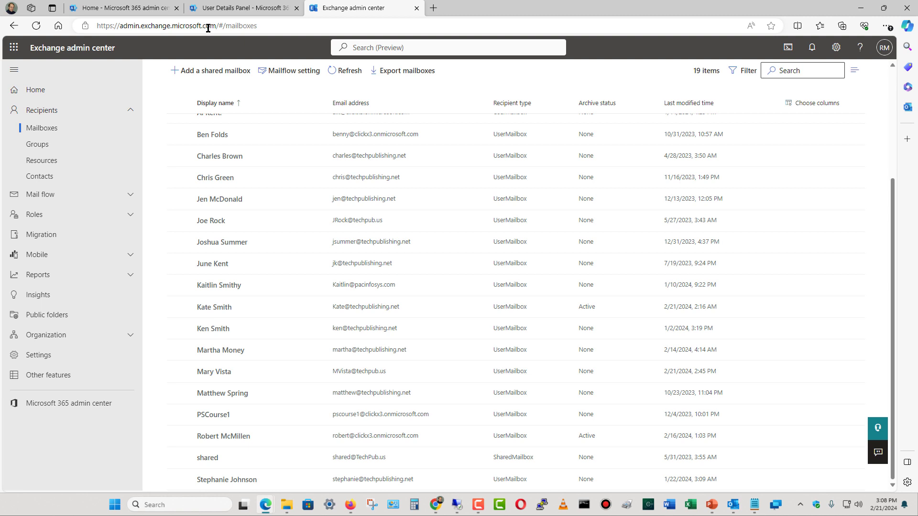
Confirm email forwarding is Off on the affected user's mailbox, then return to the admin center guidance
drag(210, 26, 96, 26)
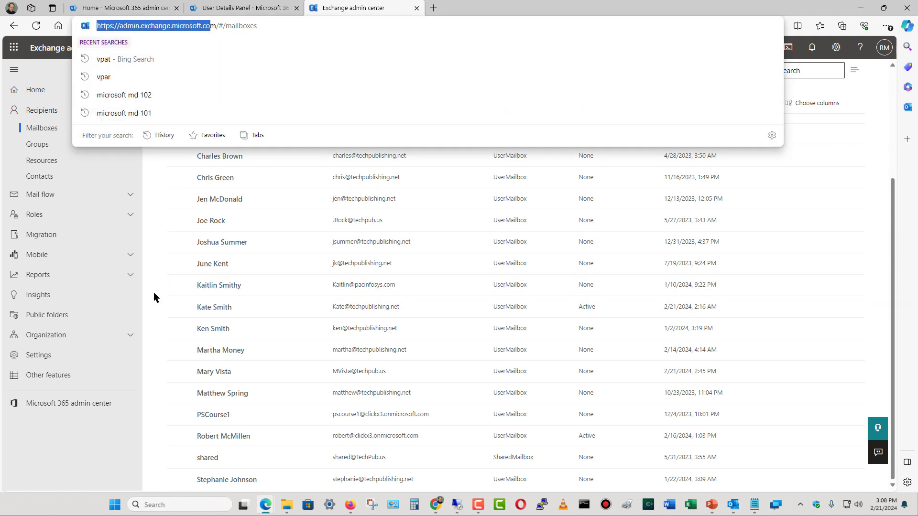
click(158, 328)
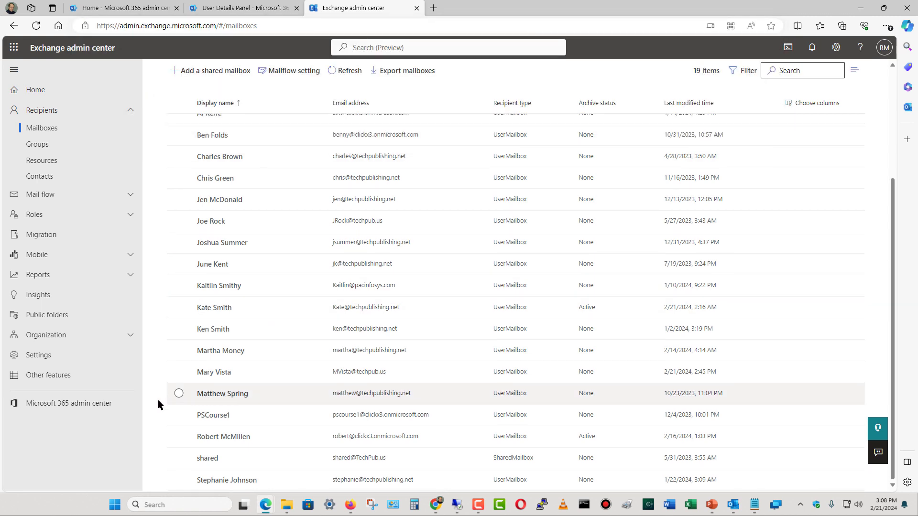
click(227, 435)
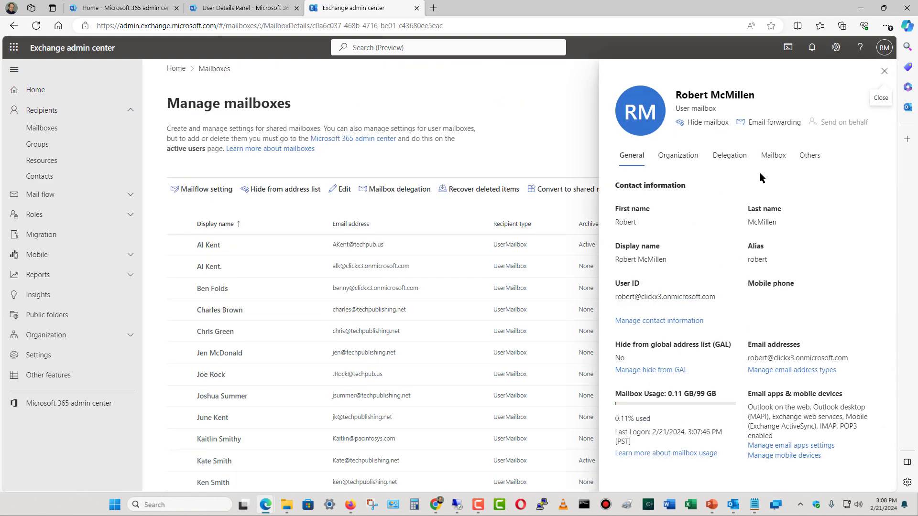
click(782, 123)
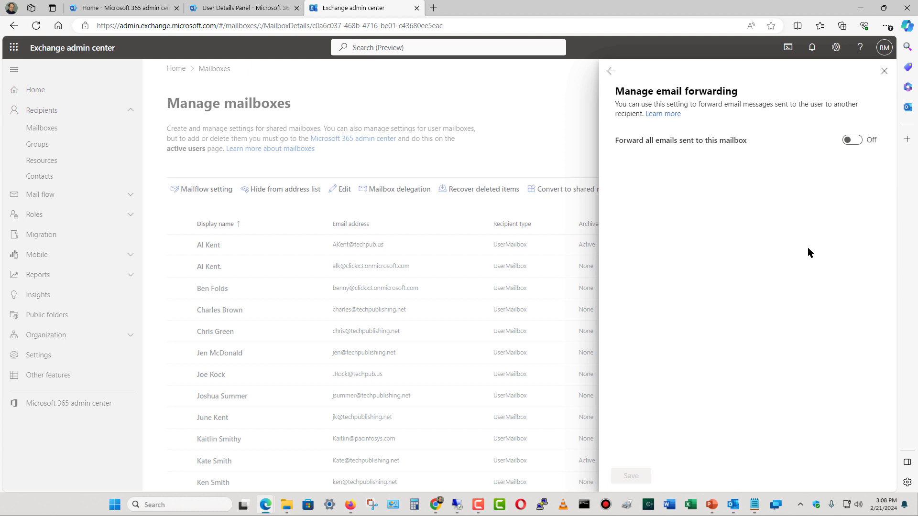
click(611, 71)
click(157, 8)
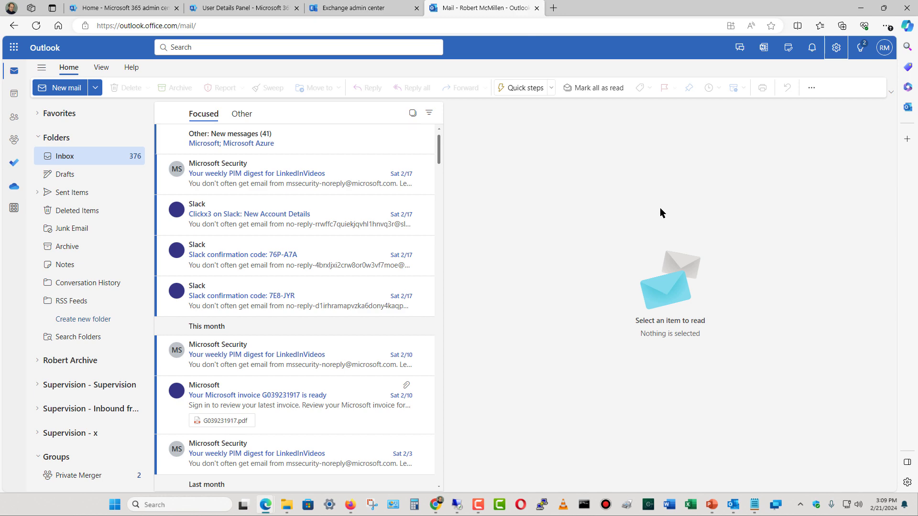
Search Outlook settings for 'rules', confirm Inbox rules lists none, and close Settings
click(836, 48)
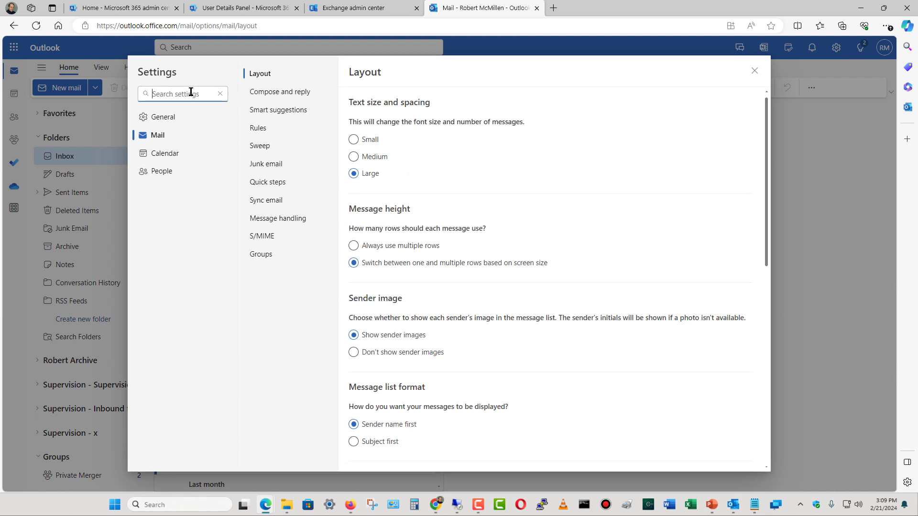
click(191, 92)
text(rules)
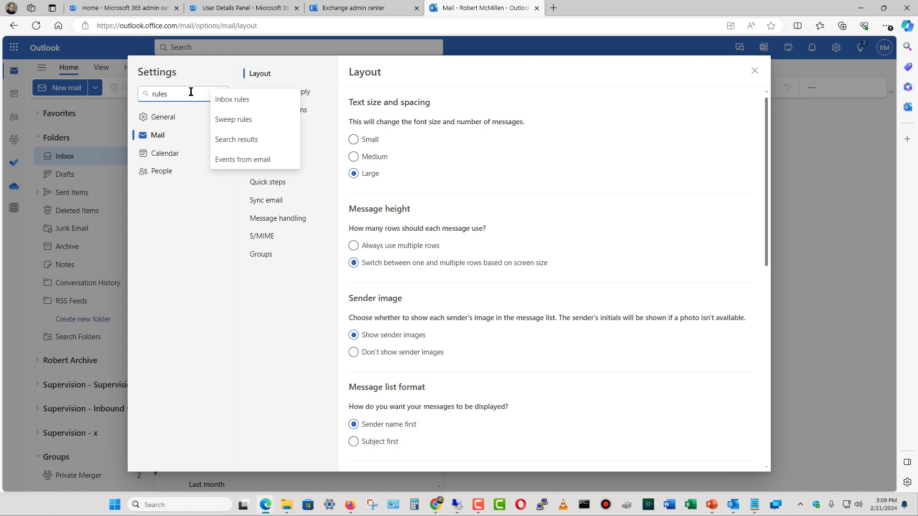
click(226, 100)
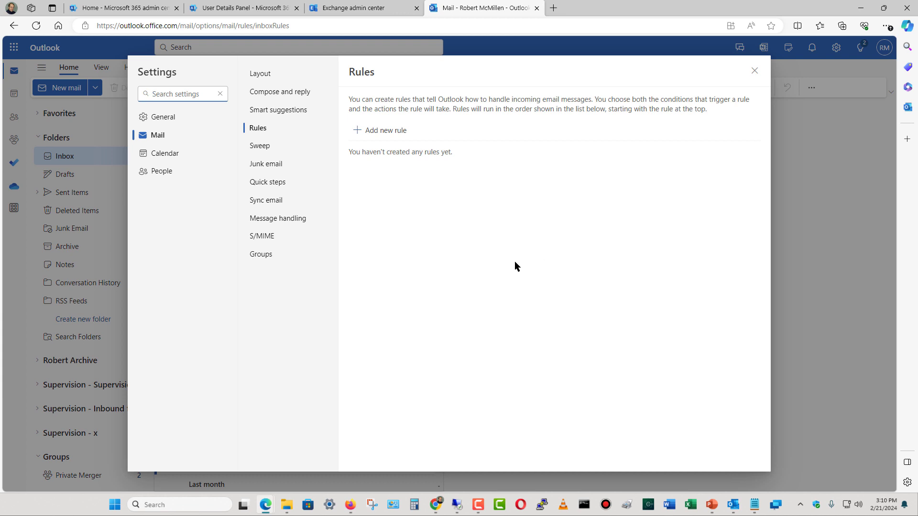
click(754, 72)
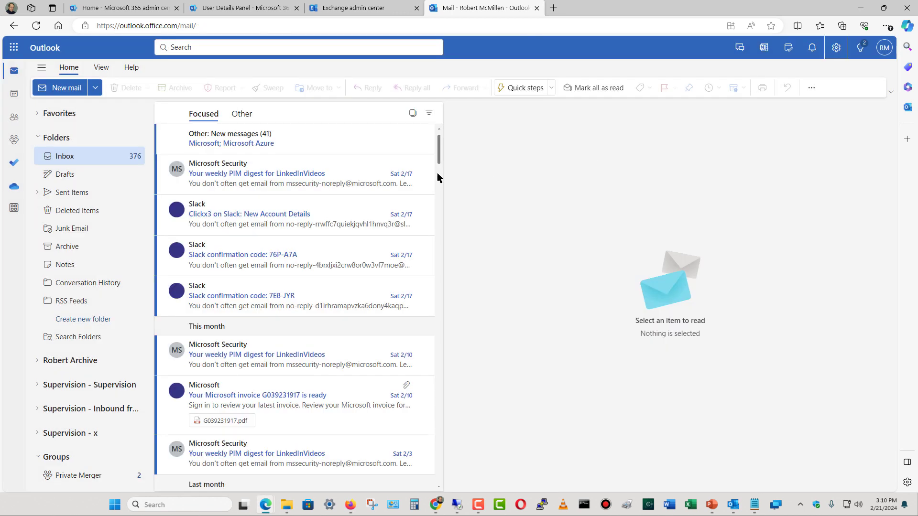
Check that Defender's Restricted entities list shows 0 items, then return to the admin center guidance
click(114, 8)
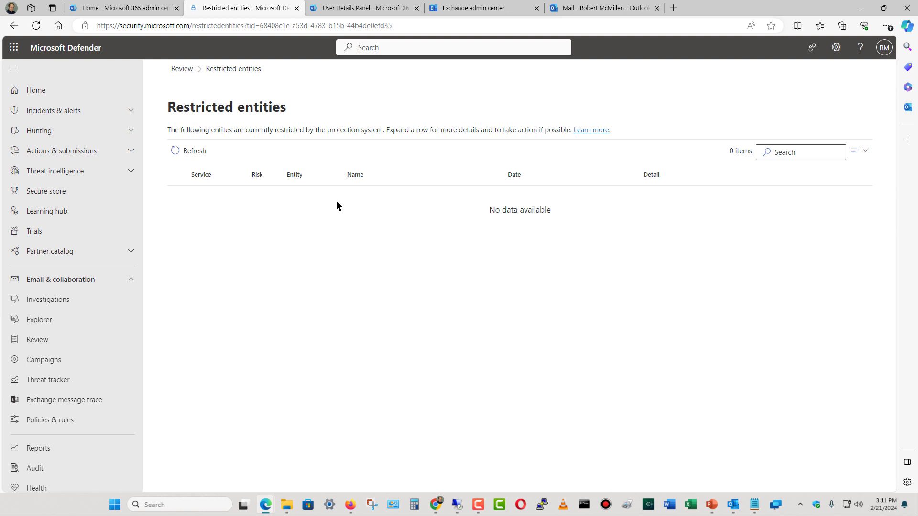
click(134, 11)
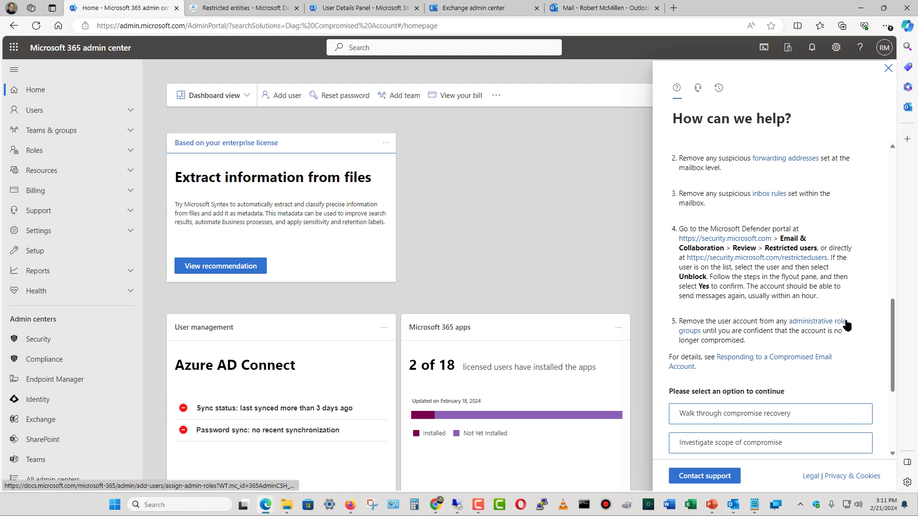
Scroll the diagnostic findings to review and highlight the account's admin role group list
scroll(846, 323, down, 1)
scroll(846, 325, down, 2)
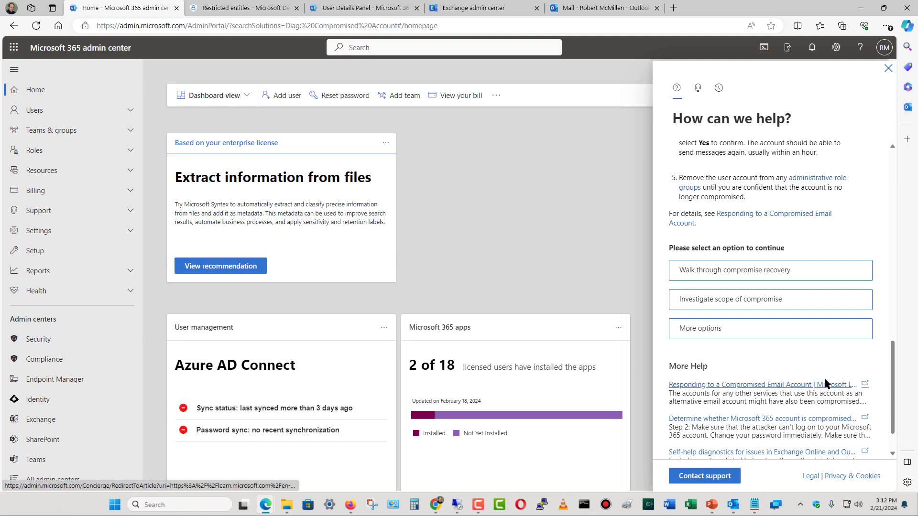
scroll(824, 379, up, 10)
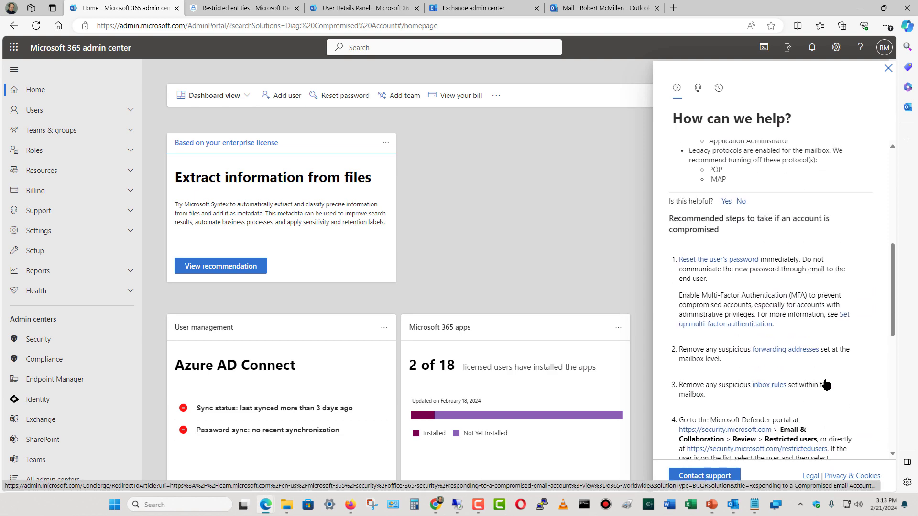
scroll(825, 384, up, 2)
scroll(825, 384, up, 1)
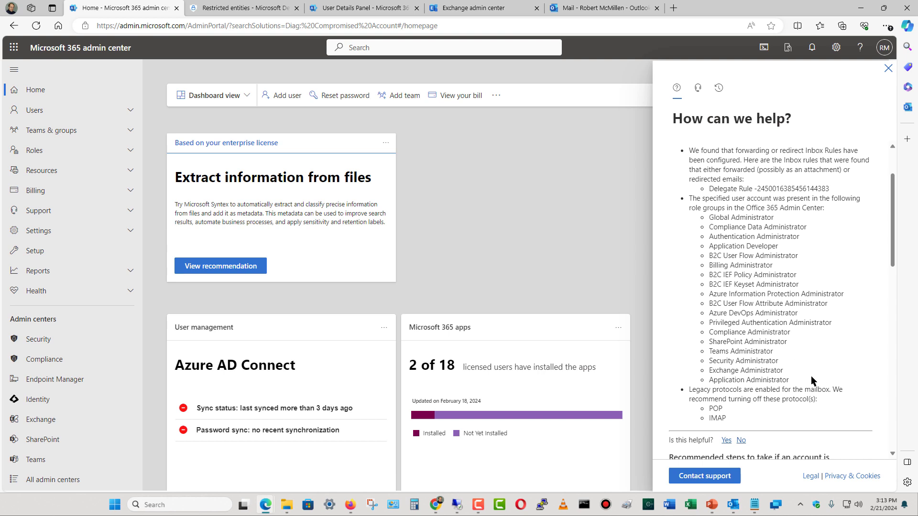
drag(802, 381, 711, 220)
click(821, 344)
click(478, 8)
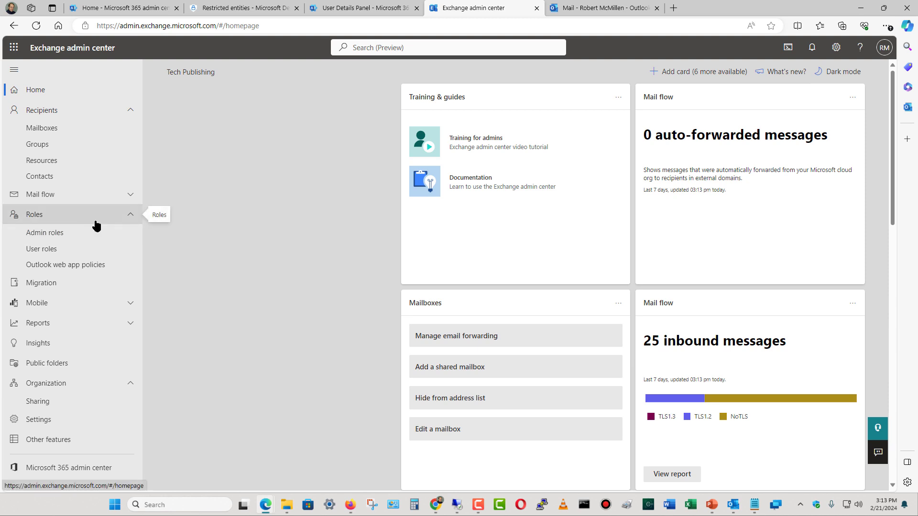
Check Exchange's Compliance Management role group Assigned tab still lists its 3 admins
click(59, 234)
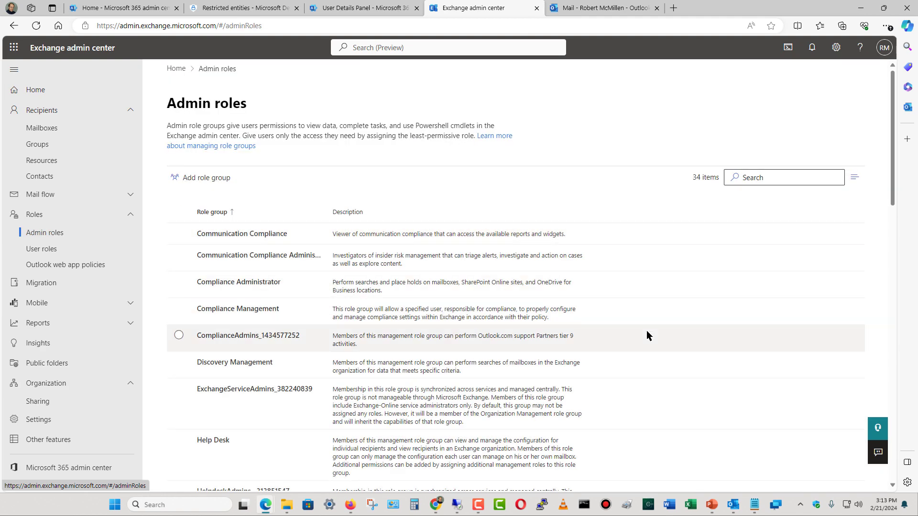
scroll(646, 331, down, 4)
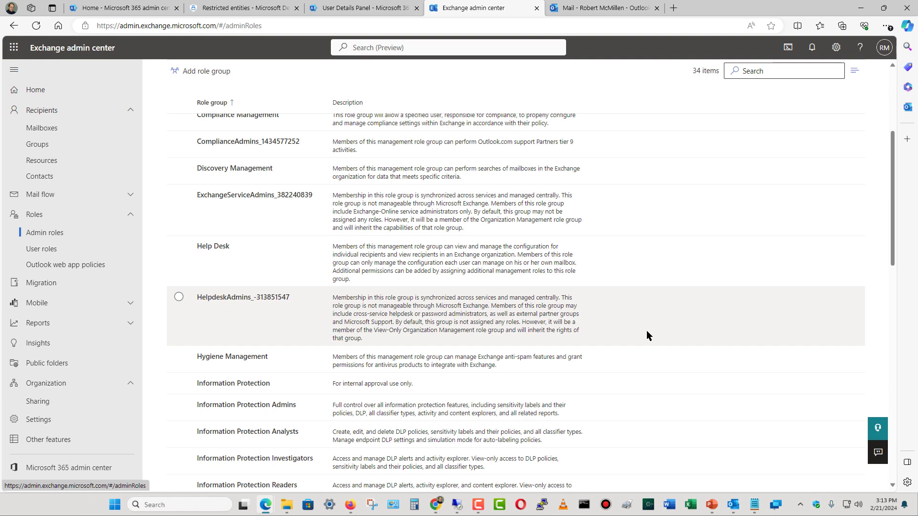
scroll(646, 335, down, 3)
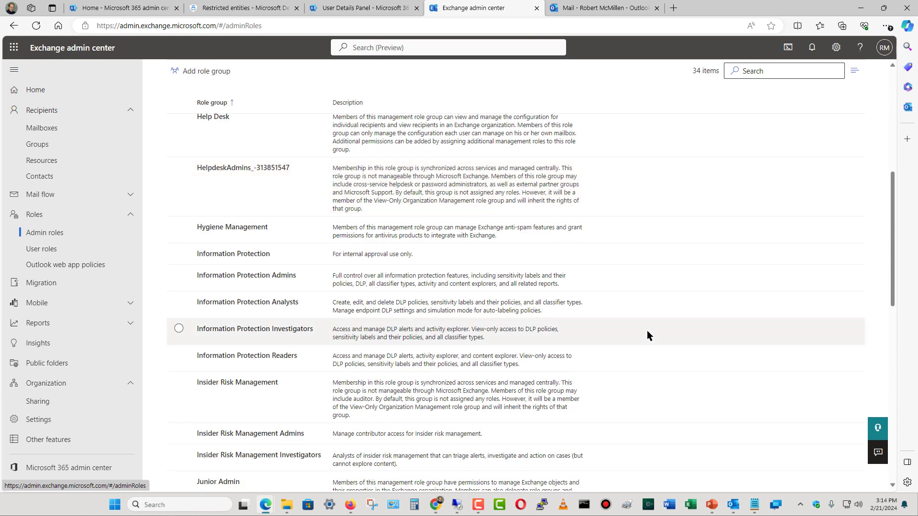
scroll(647, 331, down, 2)
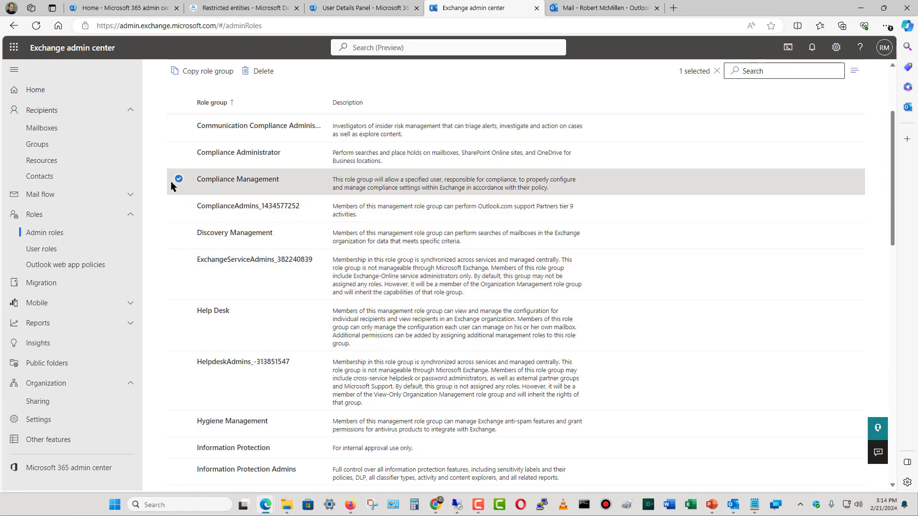
click(242, 181)
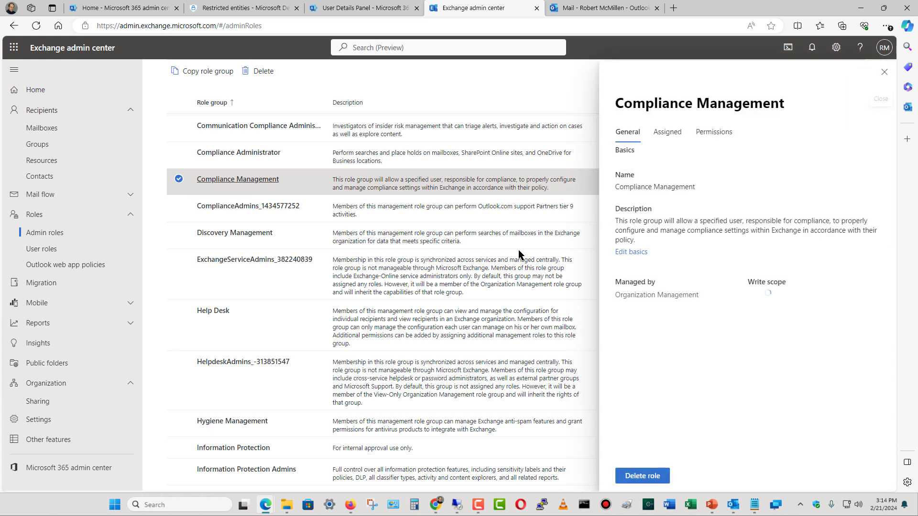
click(671, 135)
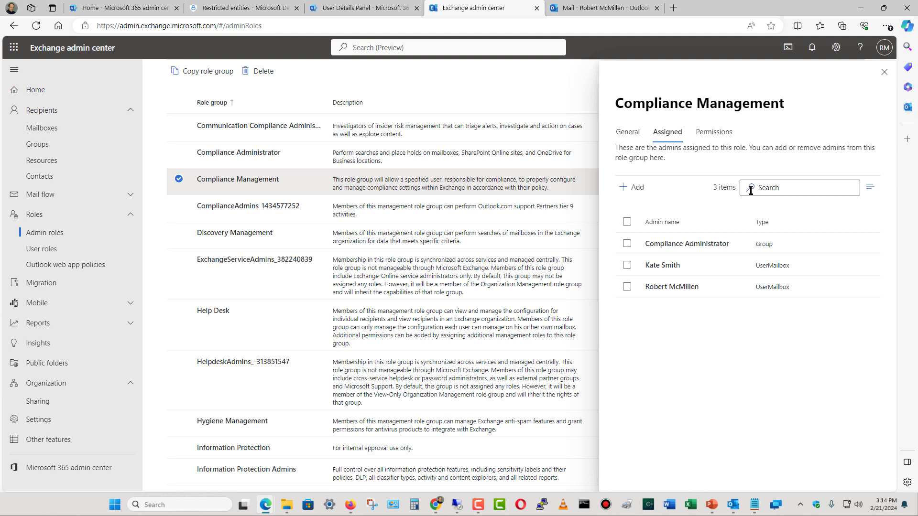
click(626, 286)
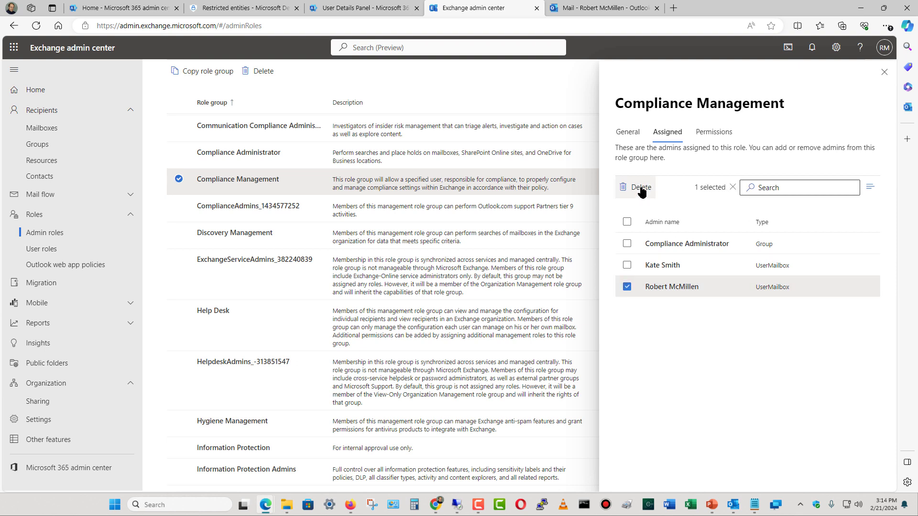
click(625, 288)
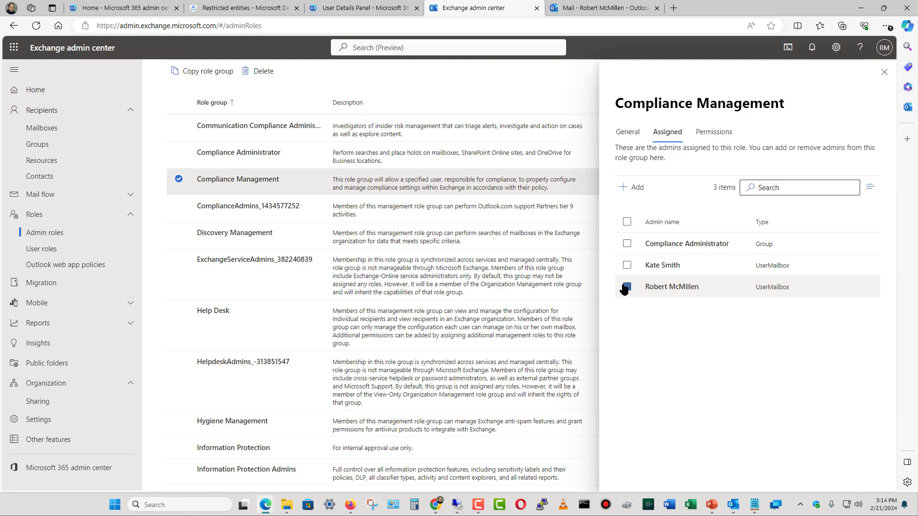
click(883, 72)
click(112, 9)
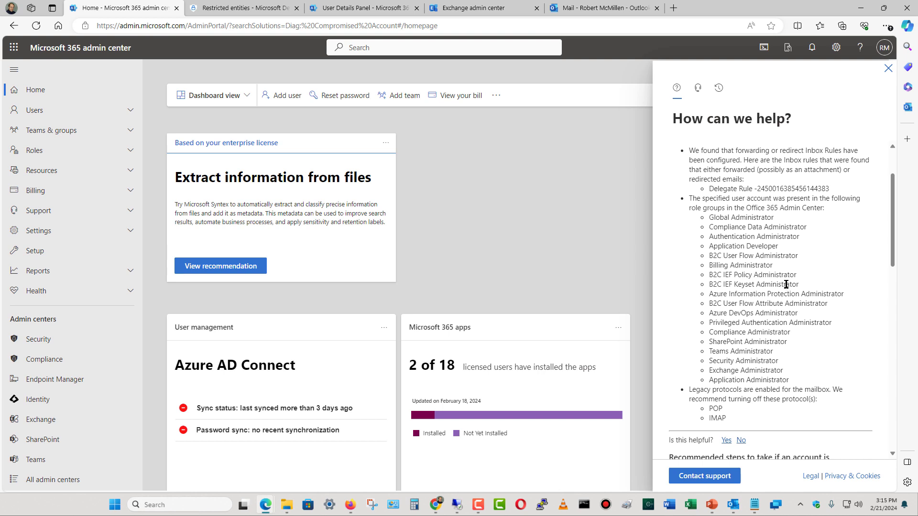
Scroll through the help panel to reread the recommended recovery steps for the compromised account
scroll(782, 338, down, 3)
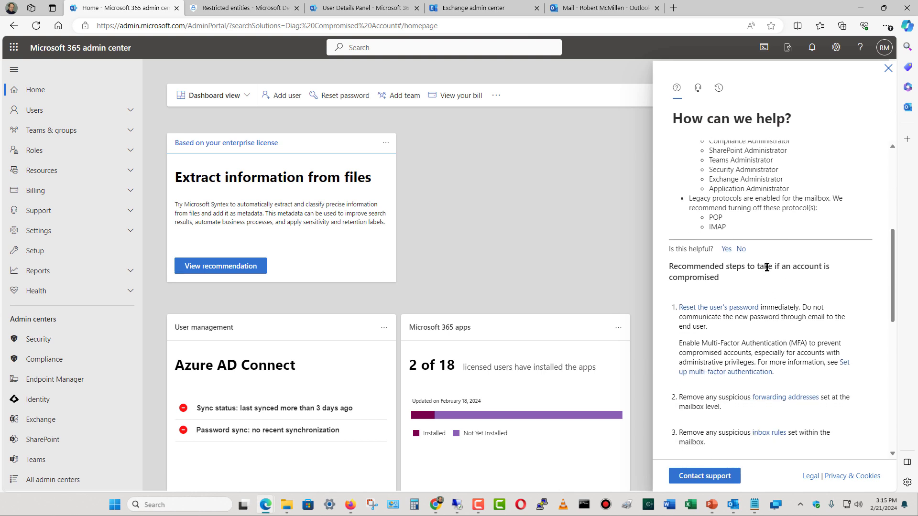
scroll(796, 280, down, 1)
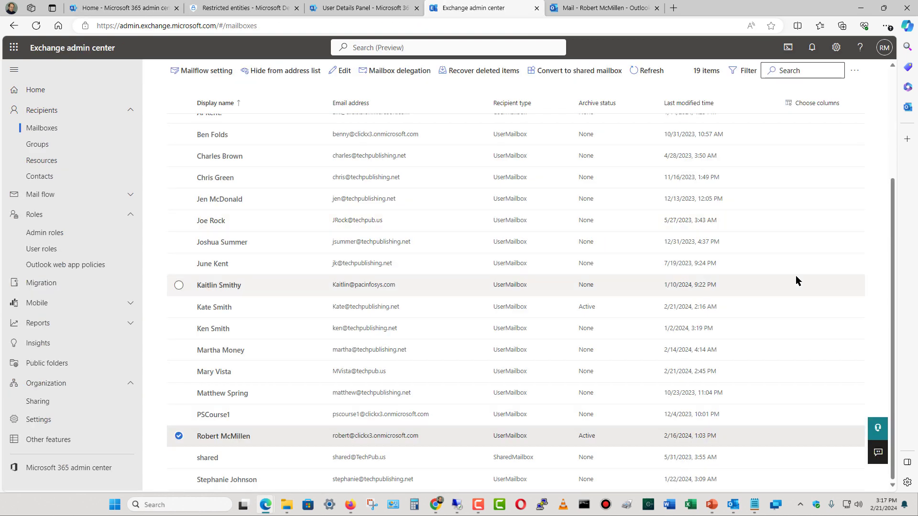
Turn off IMAP and POP3 access in the compromised user's mailbox email app settings
click(226, 437)
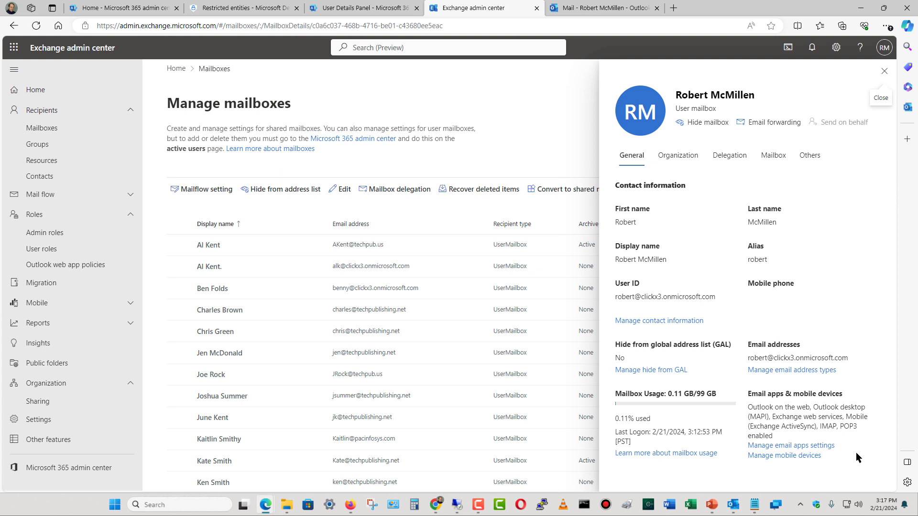
click(821, 446)
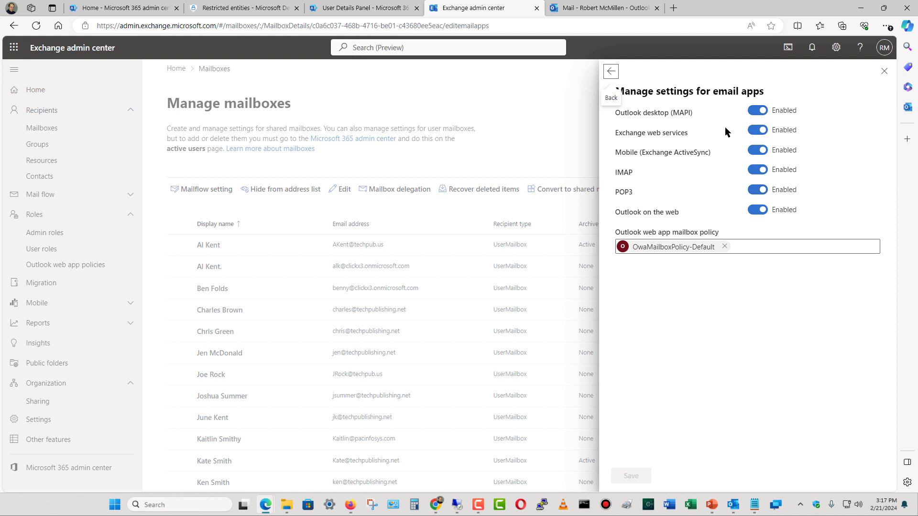
click(755, 172)
click(755, 192)
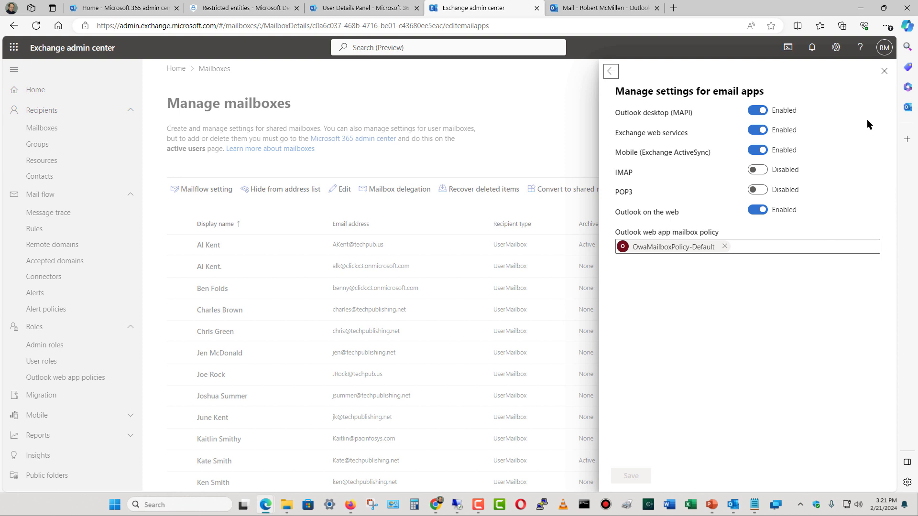
Close the email apps settings and return to the Microsoft 365 admin center compromised-account guidance
click(885, 71)
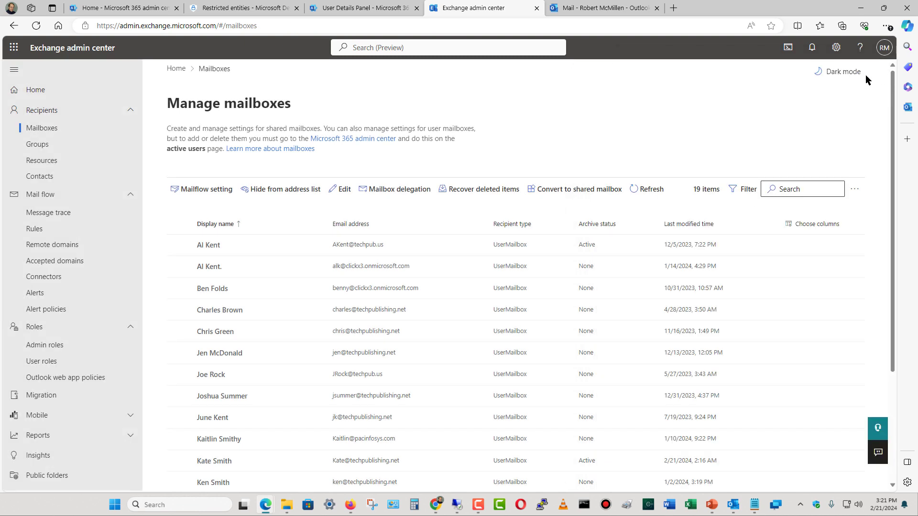
click(142, 12)
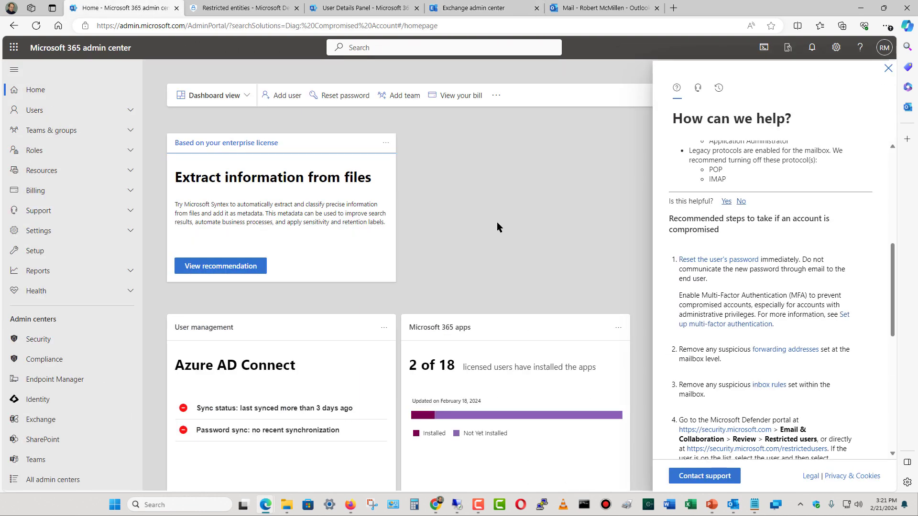